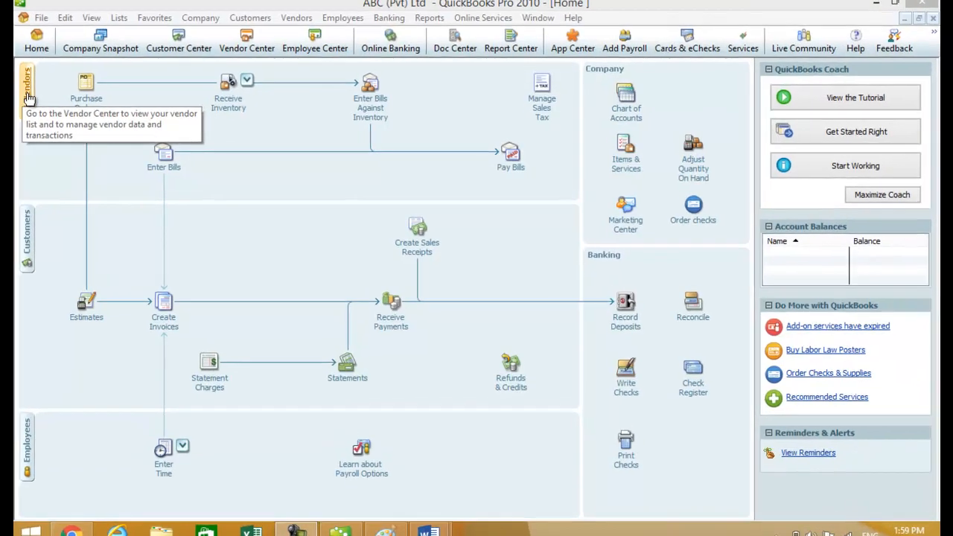
# From the Vendor Center, start a blank New Vendor record and close the New Feature notice.
pyautogui.click(27, 95)
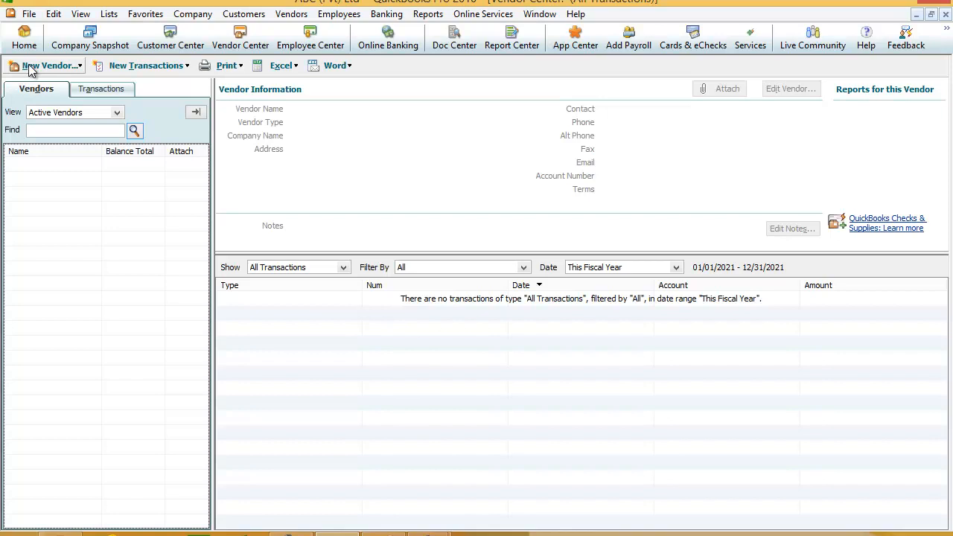
pyautogui.click(76, 66)
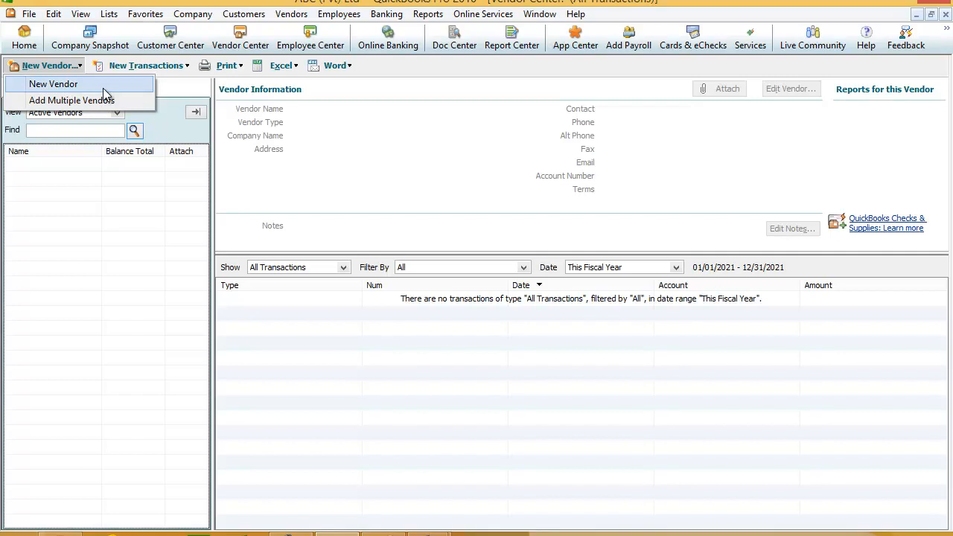
pyautogui.click(102, 88)
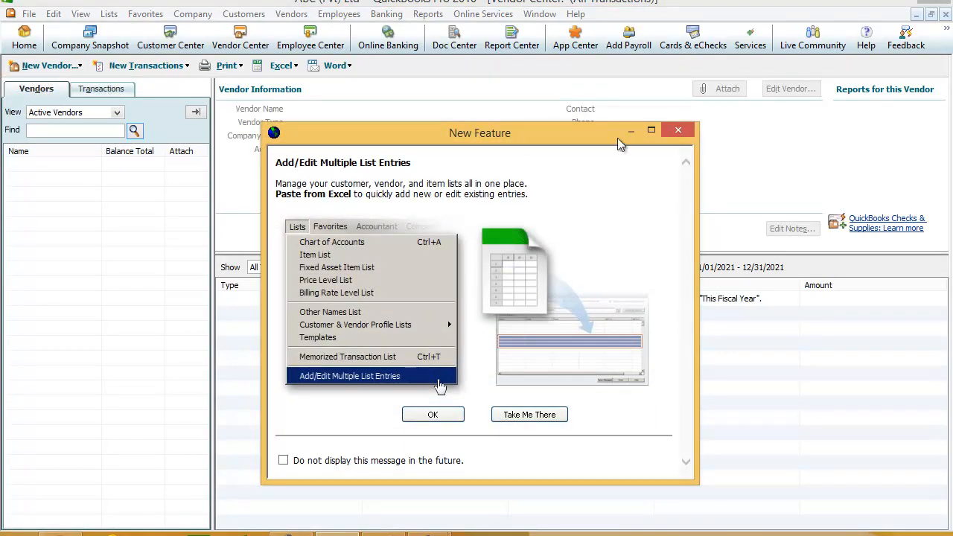
pyautogui.click(680, 135)
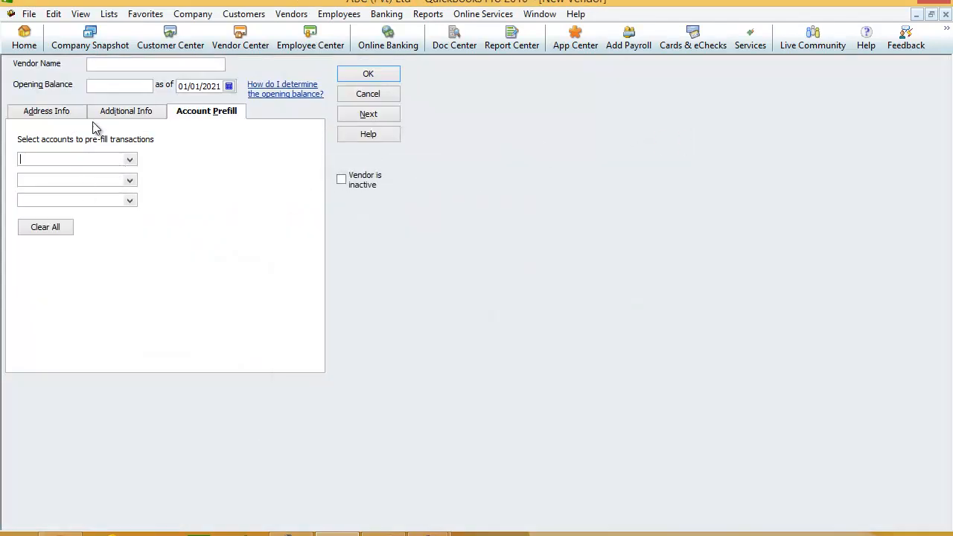
# On the Address Info tab, enter XYZ (Pvt) LTD as the vendor name.
pyautogui.click(17, 115)
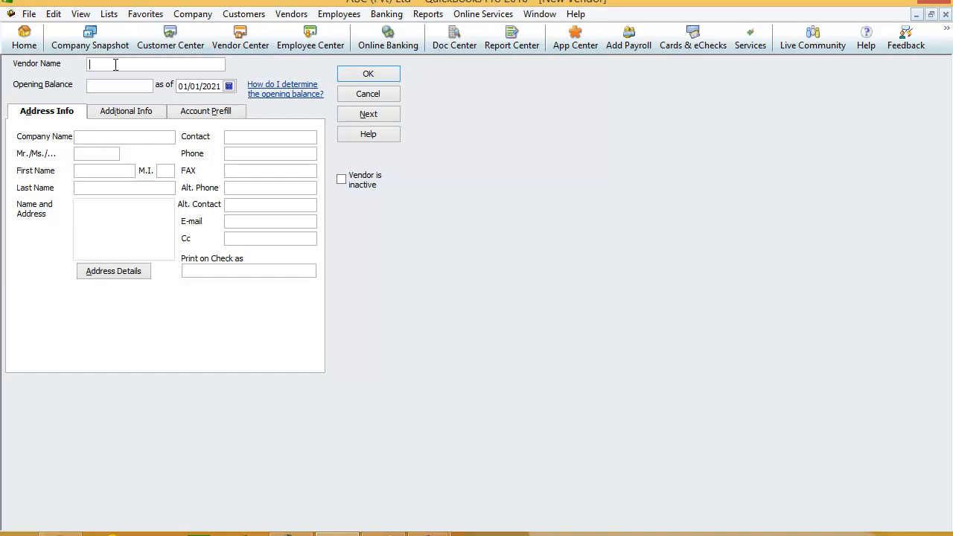
pyautogui.write('XYZ (Pvt) LTD')
# Enter an opening balance of 150000 and the company name XYZ(PVT) LTD.
pyautogui.click(122, 87)
pyautogui.write('150000')
pyautogui.click(107, 138)
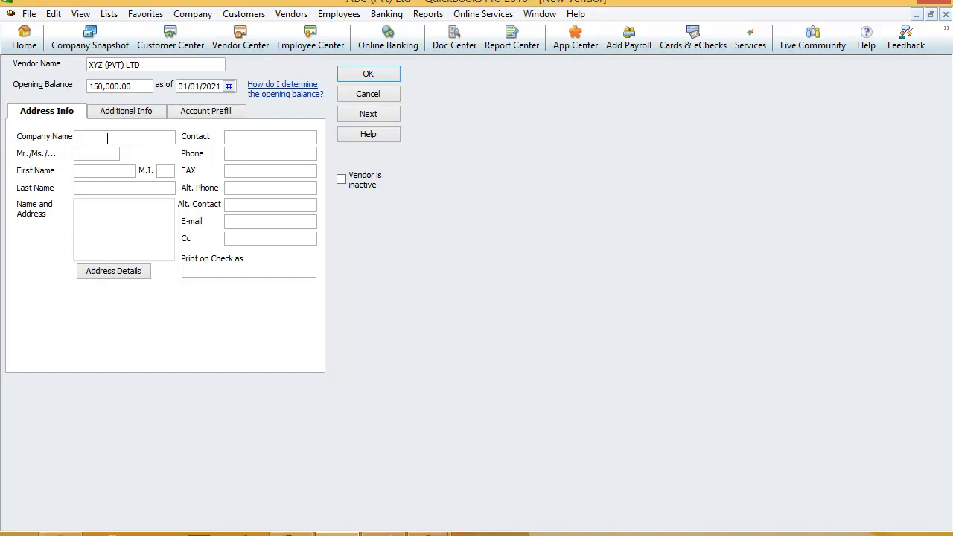
pyautogui.write('XYZ(PVT) LTD')
# Add salutation MR., the contact's first name, and the vendor's street address and city.
pyautogui.click(100, 156)
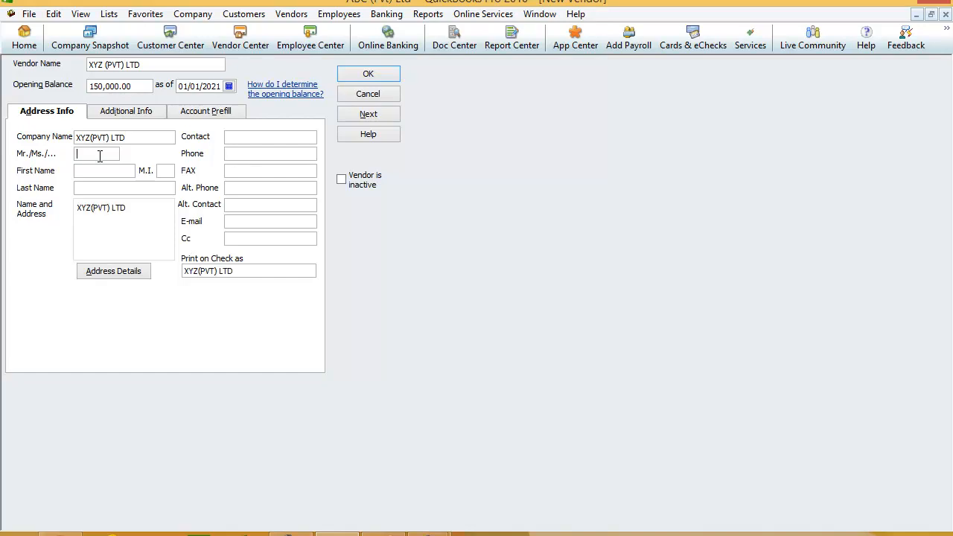
pyautogui.write('MR.')
pyautogui.click(97, 172)
pyautogui.write('PETER')
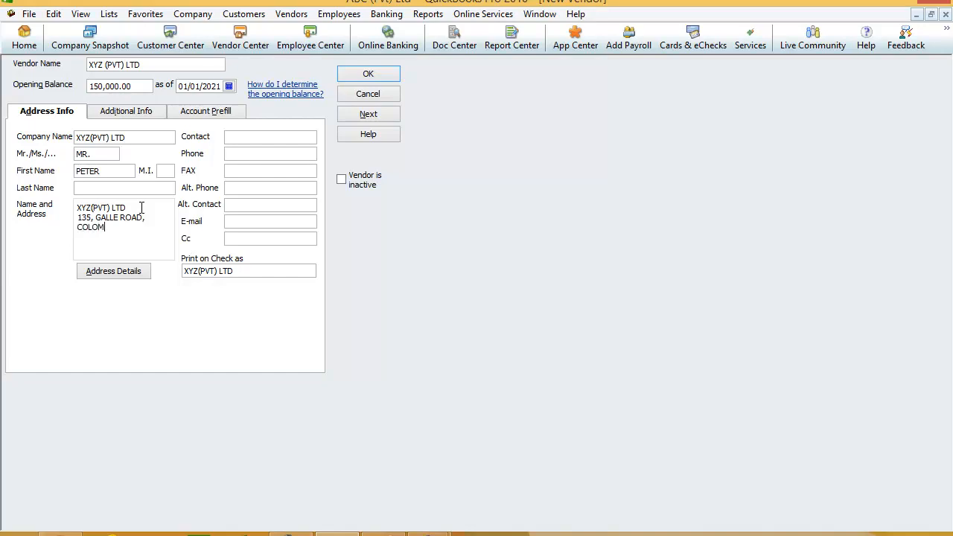
# In Address Details, set state WESTERN, the postal code and country SRI LANKA, then confirm.
pyautogui.click(99, 274)
pyautogui.click(425, 254)
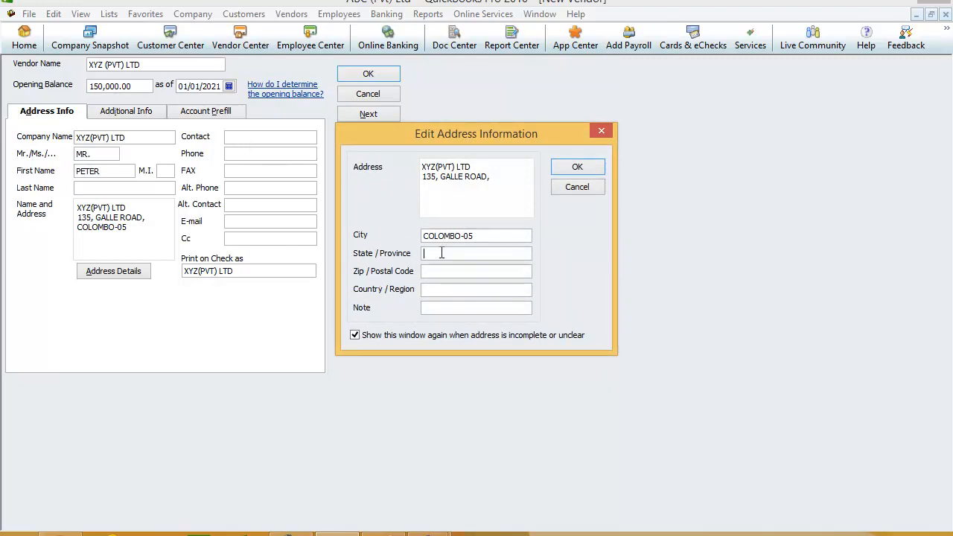
pyautogui.write('WESTERN')
pyautogui.click(458, 272)
pyautogui.write('3210')
pyautogui.click(451, 289)
pyautogui.write('SRI LA')
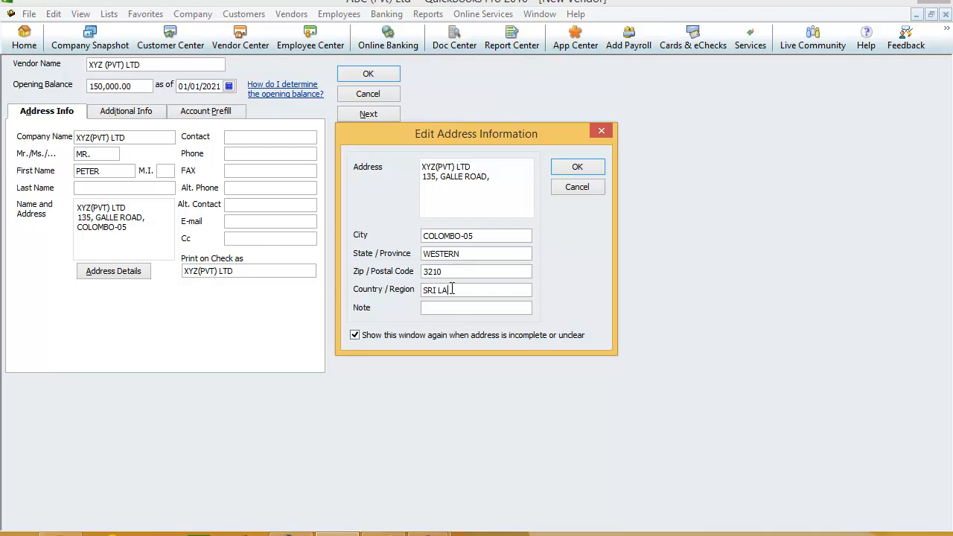
pyautogui.write('NKA')
pyautogui.click(573, 168)
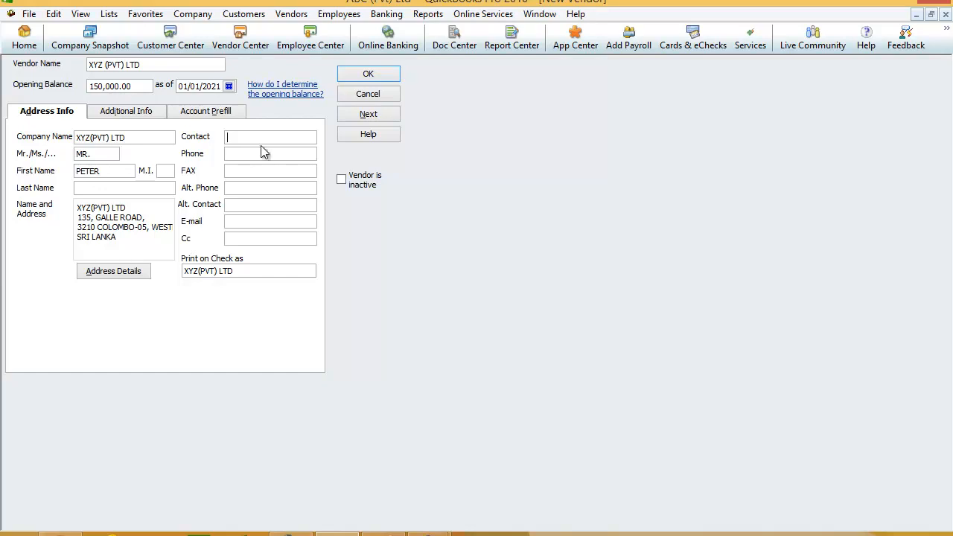
# Enter the contact and phone numbers, and copy the phone number into FAX.
pyautogui.click(262, 153)
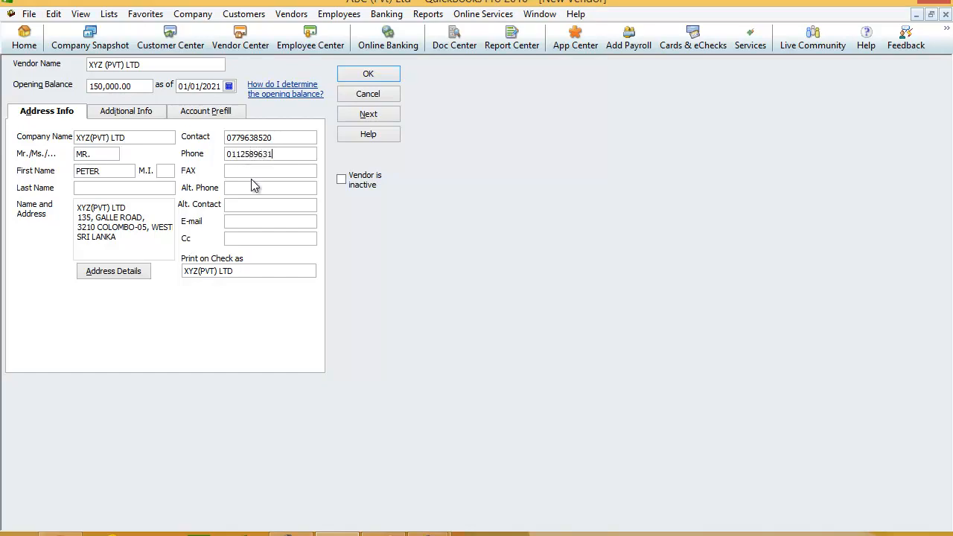
pyautogui.moveTo(278, 155); pyautogui.dragTo(221, 154)
pyautogui.hotkey('ctrl', 'c')
pyautogui.click(246, 172)
pyautogui.hotkey('ctrl', 'v')
# Set the alternate contact to the contact number ending in 2, and enter the vendor's e-mail address.
pyautogui.moveTo(280, 140); pyautogui.dragTo(227, 144)
pyautogui.hotkey('ctrl', 'c')
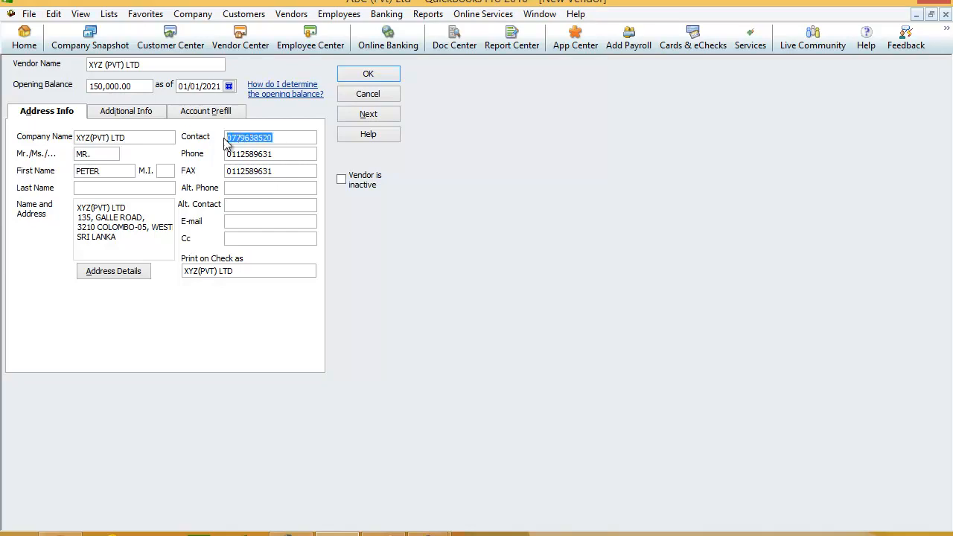
pyautogui.click(234, 187)
pyautogui.hotkey('ctrl', 'v')
pyautogui.press('BackSpace')
pyautogui.write('2')
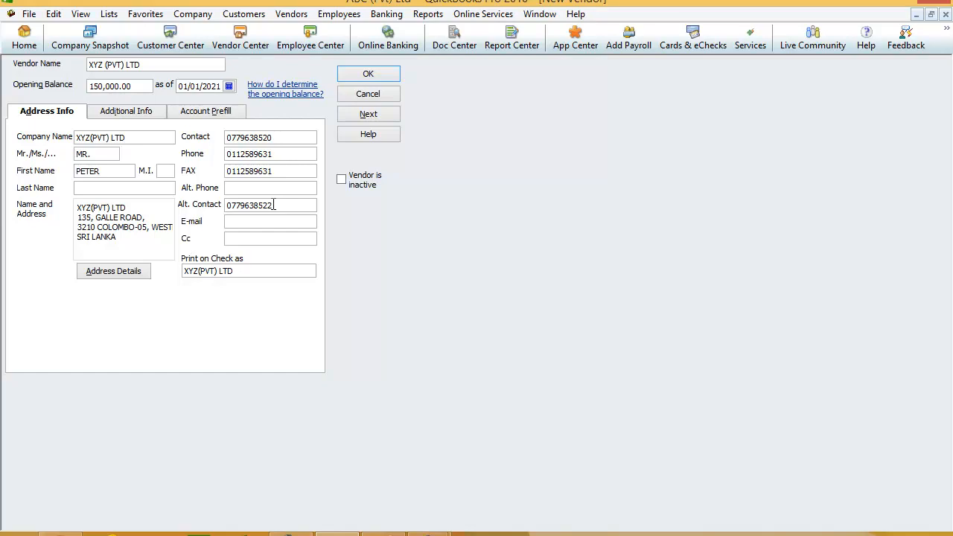
pyautogui.click(258, 222)
# On the Additional Info page, set the vendor type to Suppliers.
pyautogui.click(246, 242)
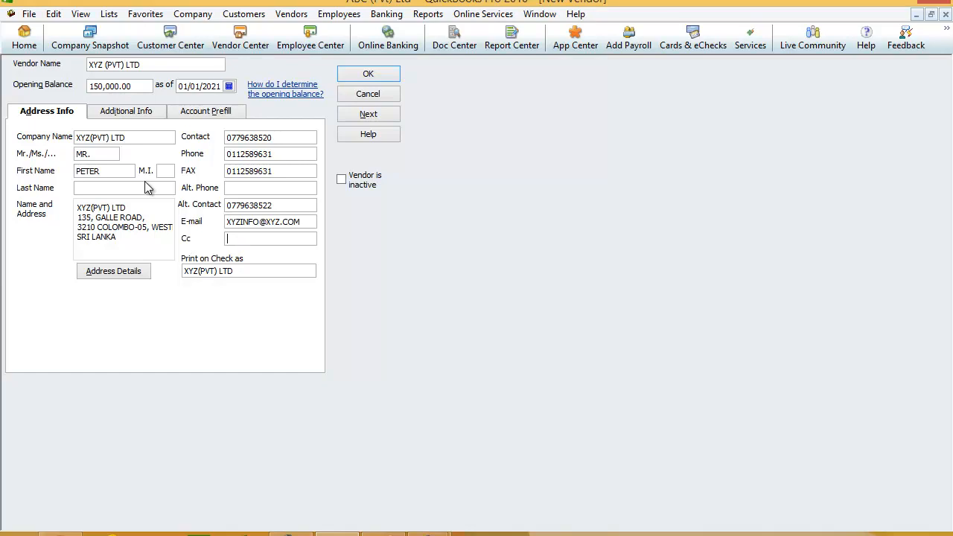
pyautogui.click(135, 118)
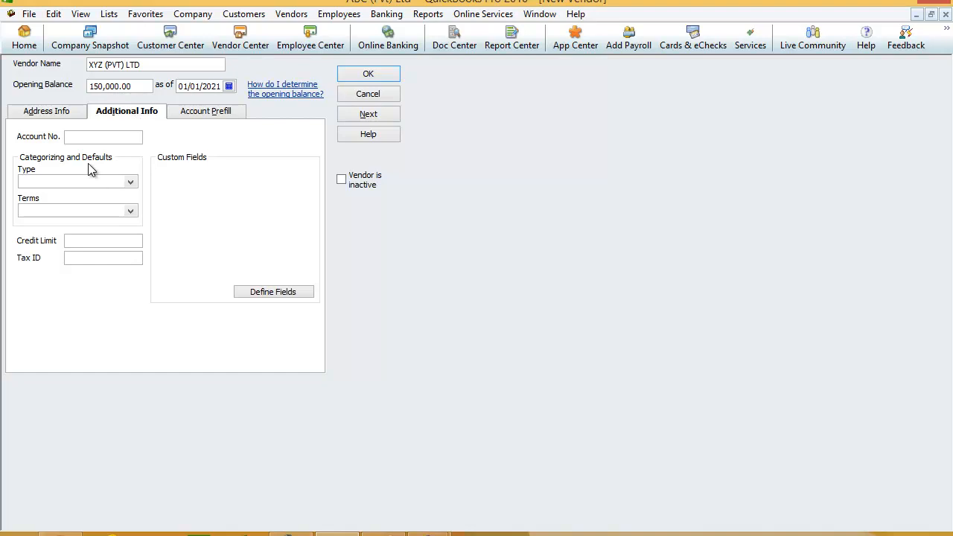
pyautogui.click(131, 183)
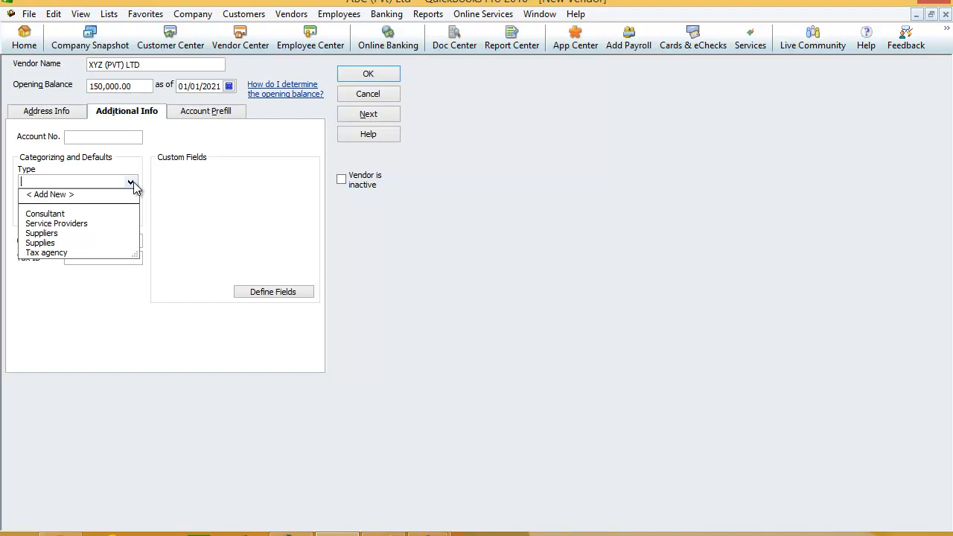
pyautogui.click(910, 5)
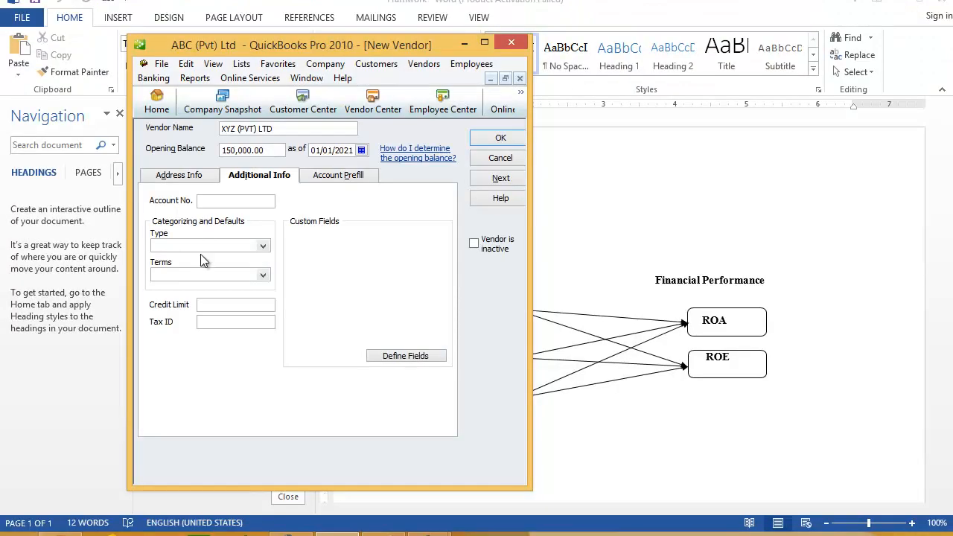
pyautogui.click(262, 246)
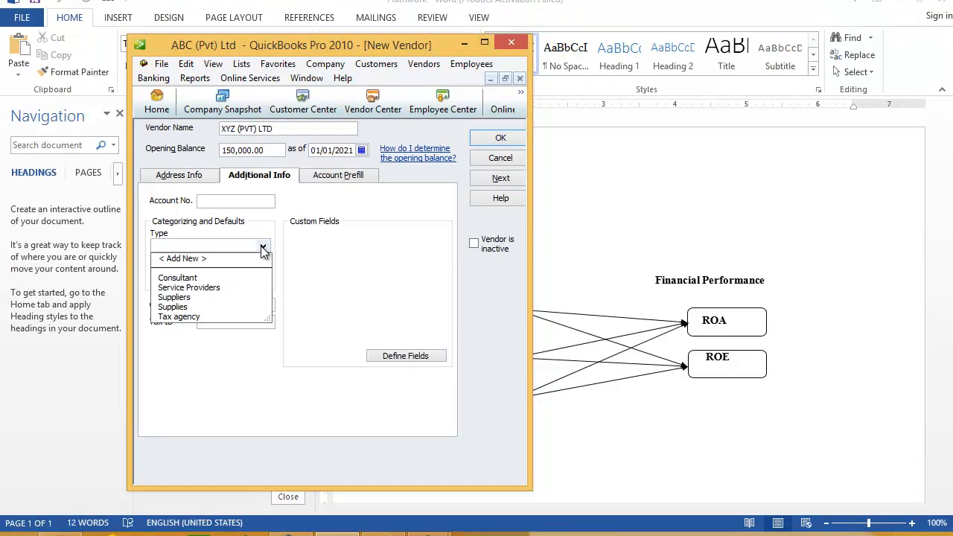
pyautogui.click(189, 298)
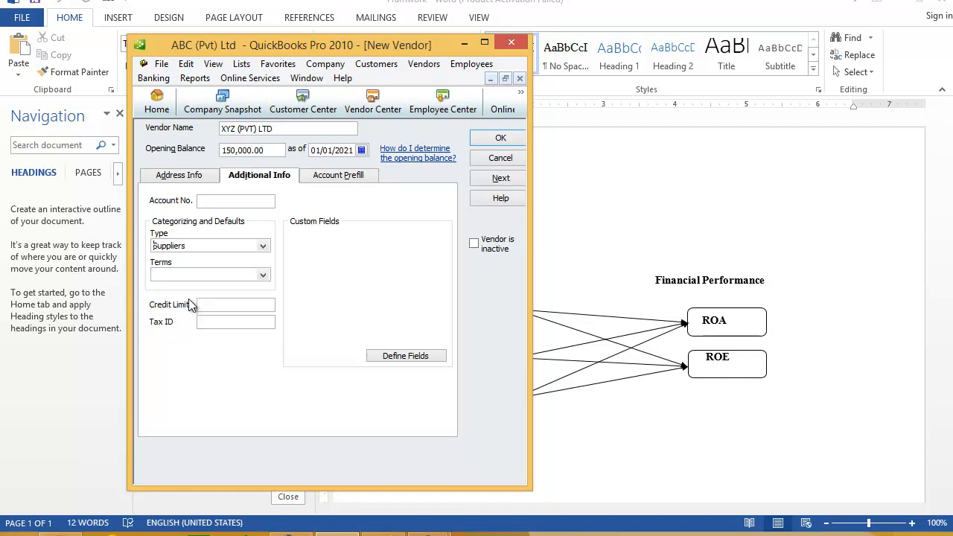
# Choose 1% 10 Net 30 as the vendor's payment terms.
pyautogui.click(484, 43)
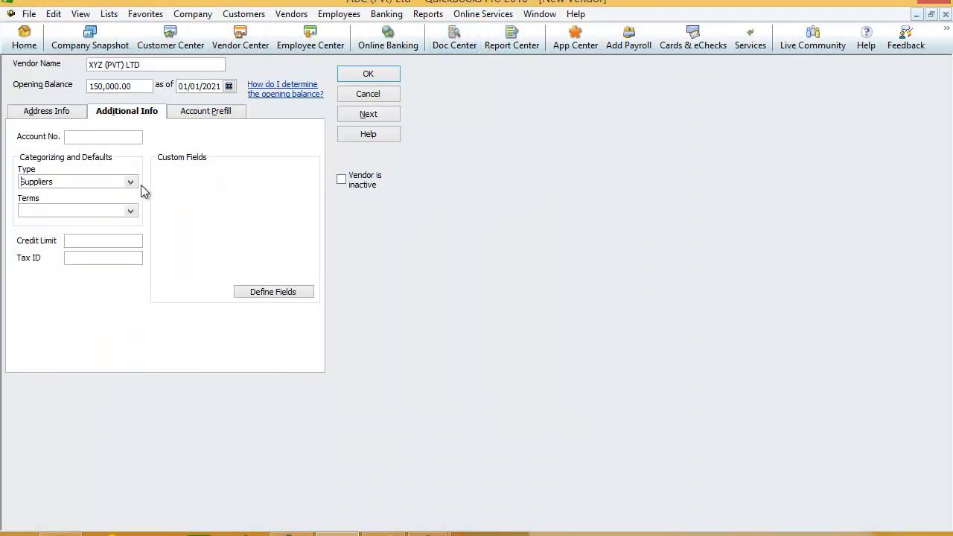
pyautogui.click(132, 210)
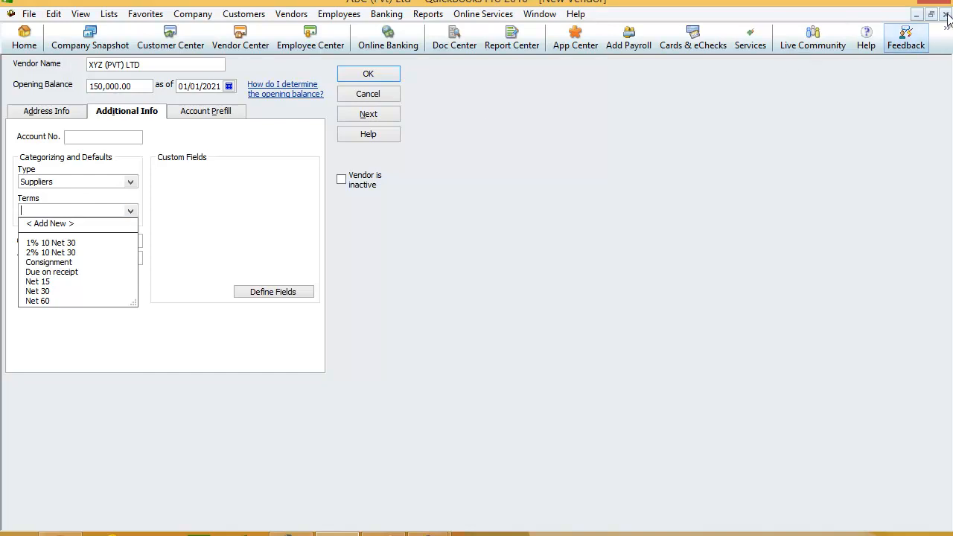
pyautogui.click(907, 2)
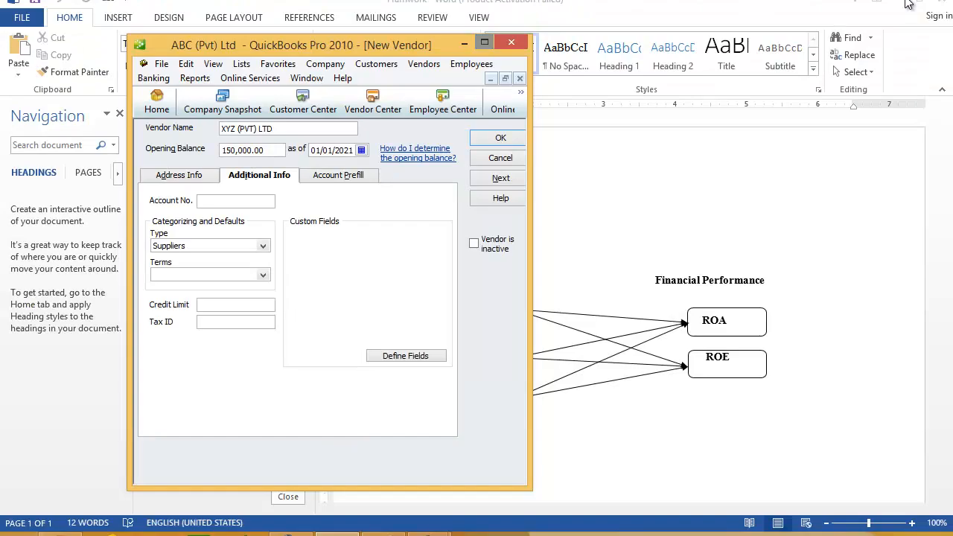
pyautogui.click(264, 273)
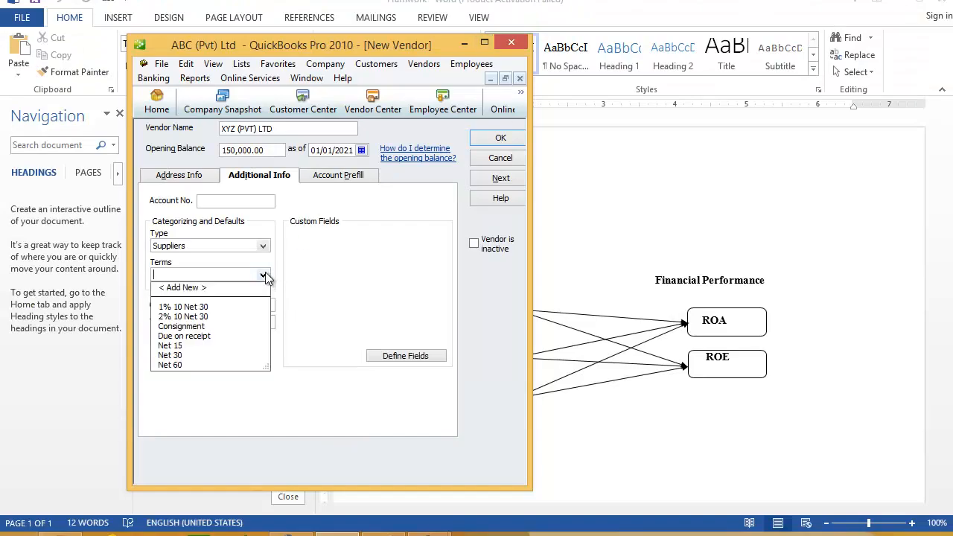
pyautogui.click(190, 309)
pyautogui.click(191, 310)
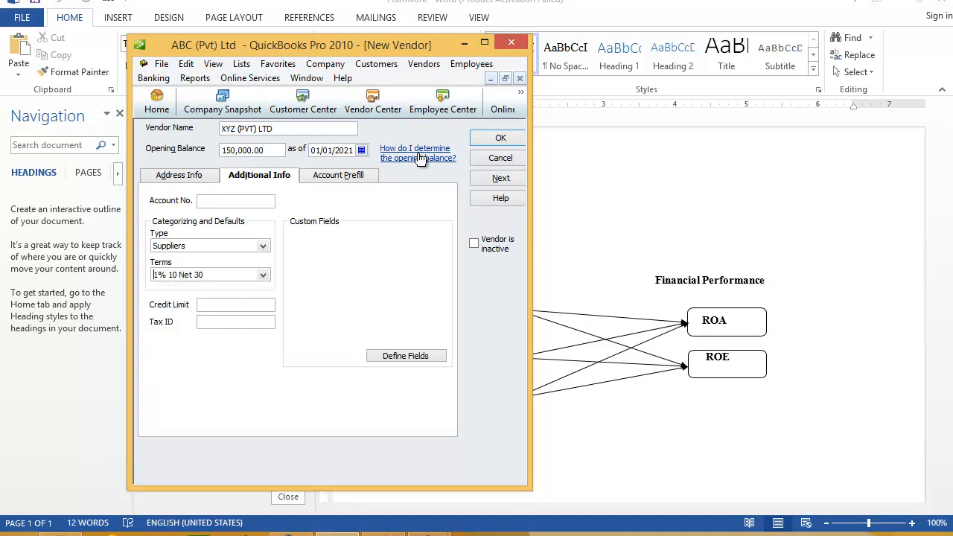
pyautogui.click(480, 46)
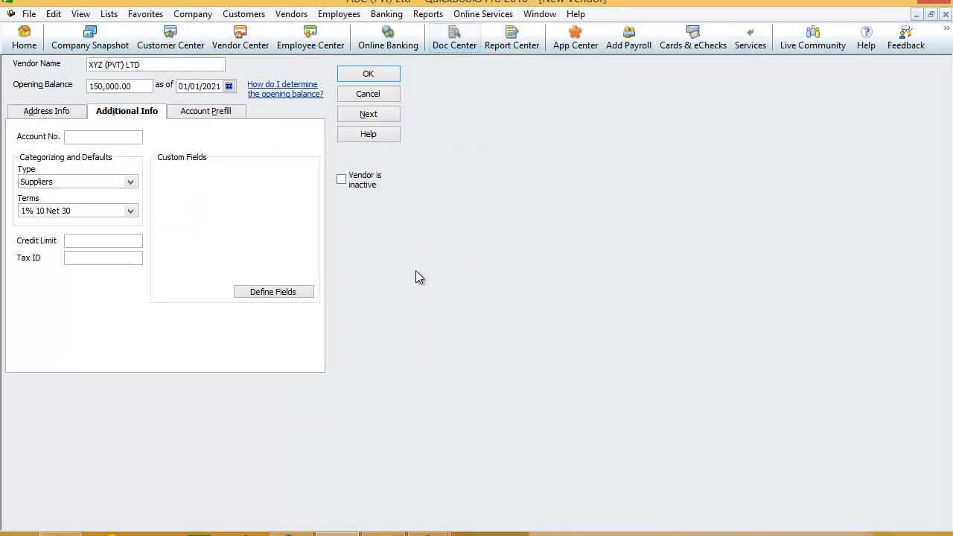
pyautogui.moveTo(428, 534)
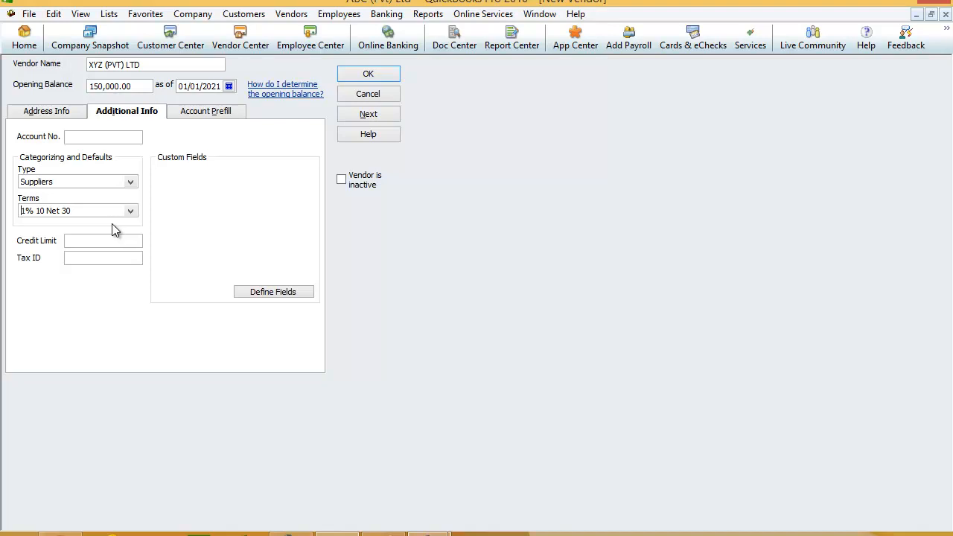
# Show the Account Prefill section and focus its first account field.
pyautogui.click(217, 111)
pyautogui.click(116, 160)
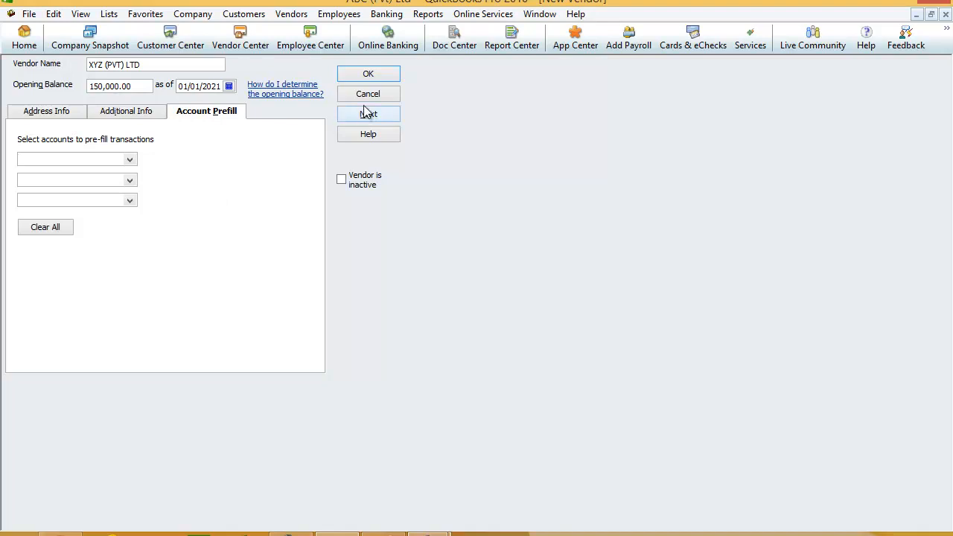
# Save the XYZ (PVT) LTD vendor record with OK.
pyautogui.click(368, 82)
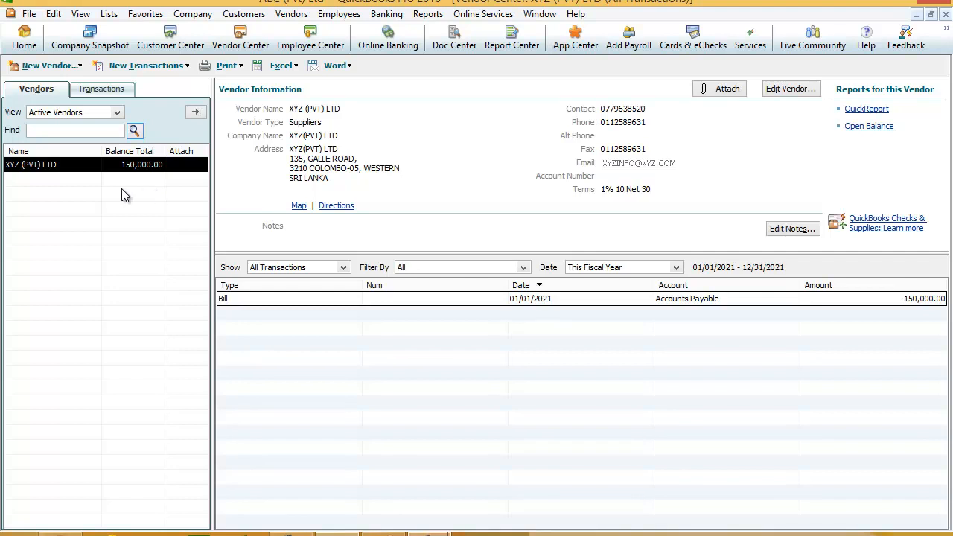
# Start adding another vendor from the Vendor Center and dismiss the new-feature announcement.
pyautogui.click(80, 66)
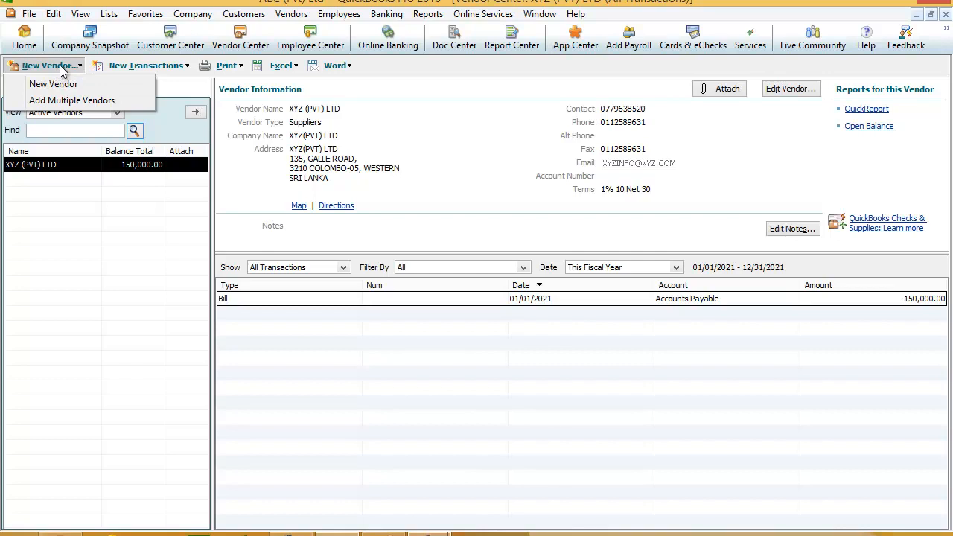
pyautogui.click(94, 98)
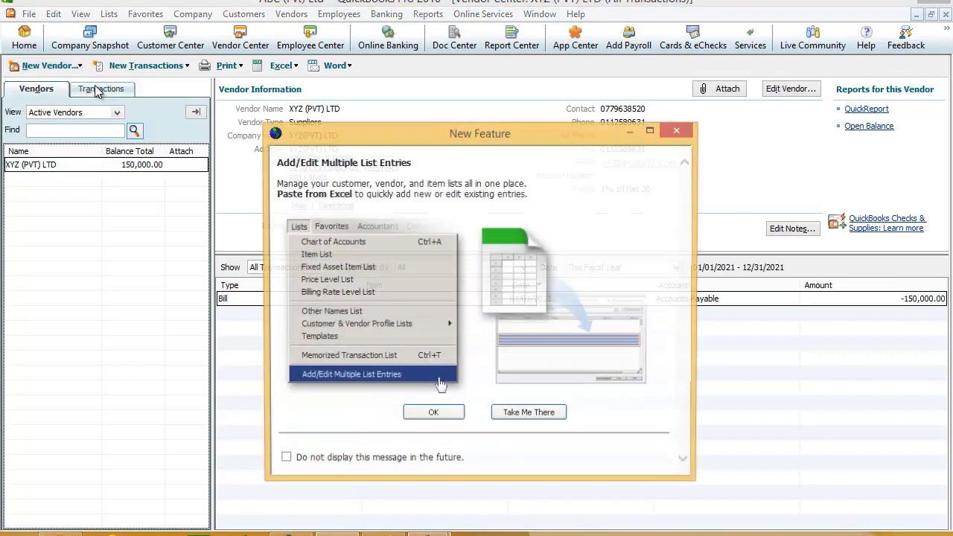
pyautogui.click(679, 132)
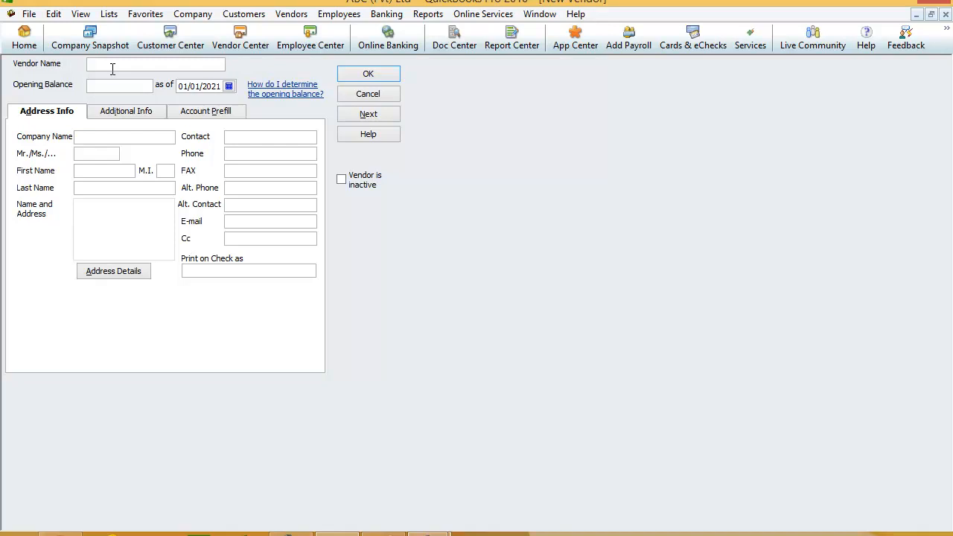
# Enter vendor PETER(PVT) LTD with a 100,000.00 opening balance and company name PETER(PVT) LTD.
pyautogui.write('P')
pyautogui.write('ETER')
pyautogui.write('S')
pyautogui.write(' PVT')
pyautogui.write(')')
pyautogui.write(' LTD')
pyautogui.click(123, 87)
pyautogui.write('100000')
pyautogui.click(140, 140)
pyautogui.write('PETER')
pyautogui.write('OVT)')
pyautogui.press('BackSpace')
pyautogui.press('BackSpace')
pyautogui.press('BackSpace')
pyautogui.press('BackSpace')
pyautogui.write('PVT) LTD')
# Add the contact's title Mr. and first name, plus the vendor's street and city address.
pyautogui.click(96, 154)
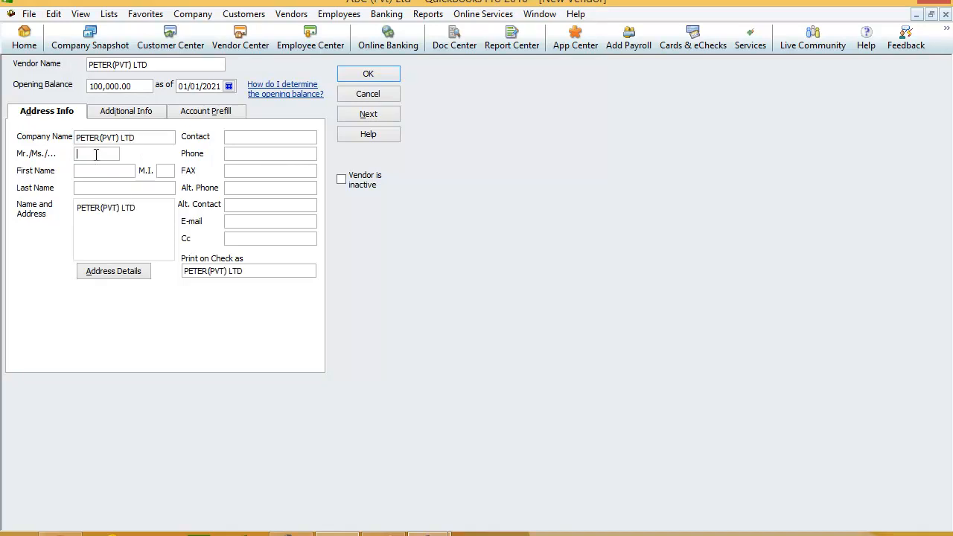
pyautogui.write('MR')
pyautogui.click(98, 171)
pyautogui.click(140, 211)
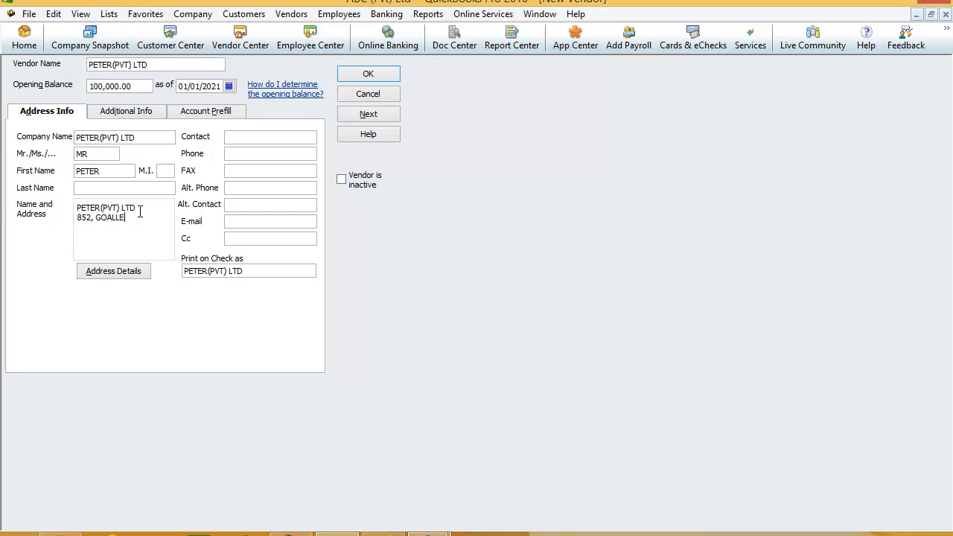
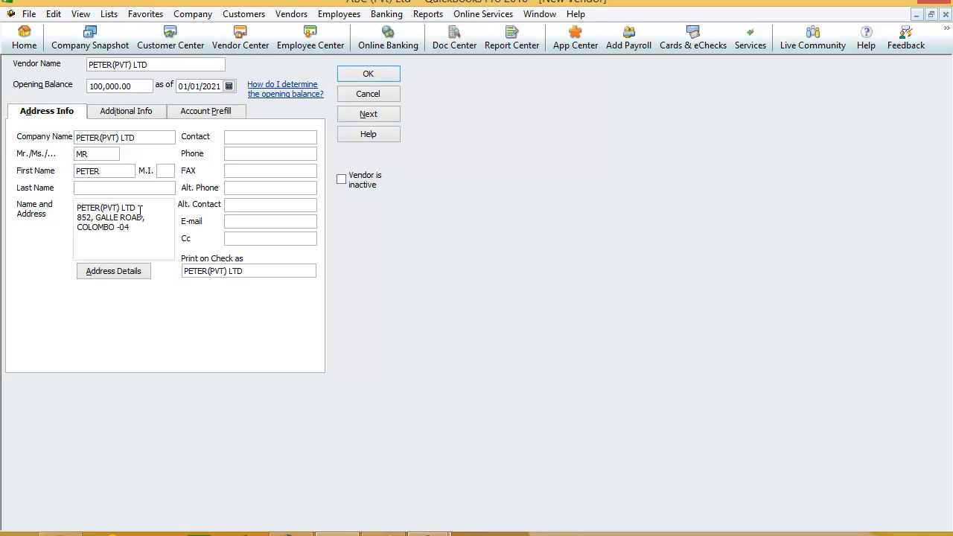
pyautogui.click(240, 137)
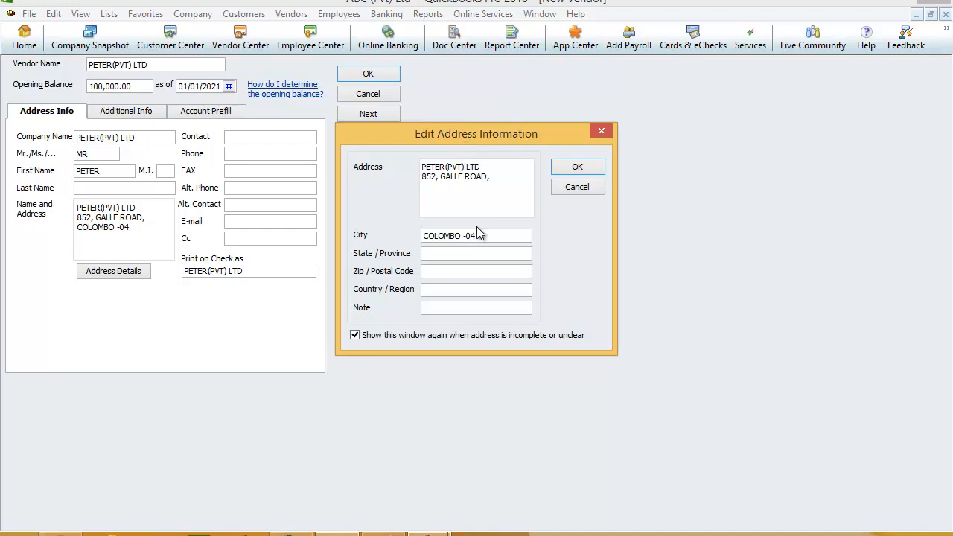
# Complete the address with province, postal code and country, then add the contact name and phone number.
pyautogui.write('WESTERN')
pyautogui.click(484, 272)
pyautogui.write('3110')
pyautogui.click(458, 290)
pyautogui.write('SRI LANKA')
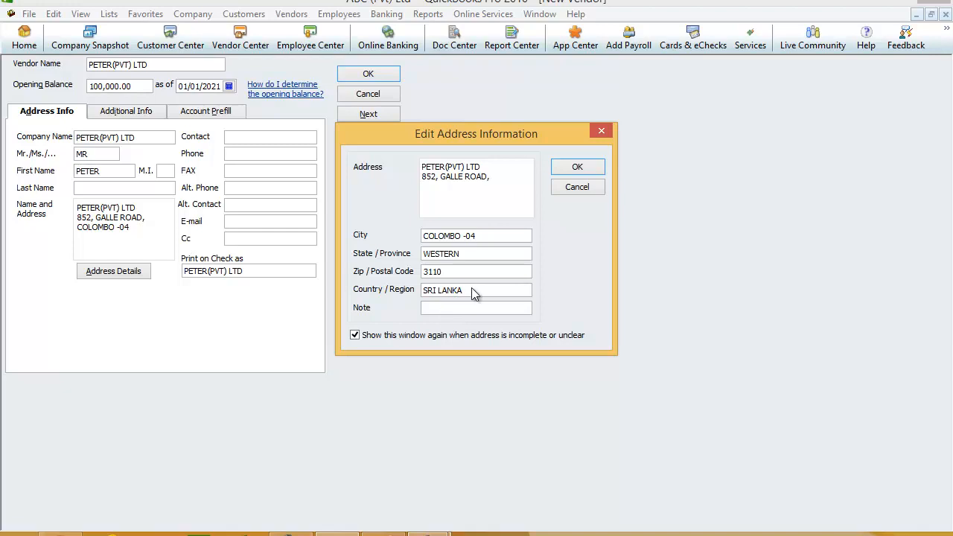
pyautogui.click(580, 164)
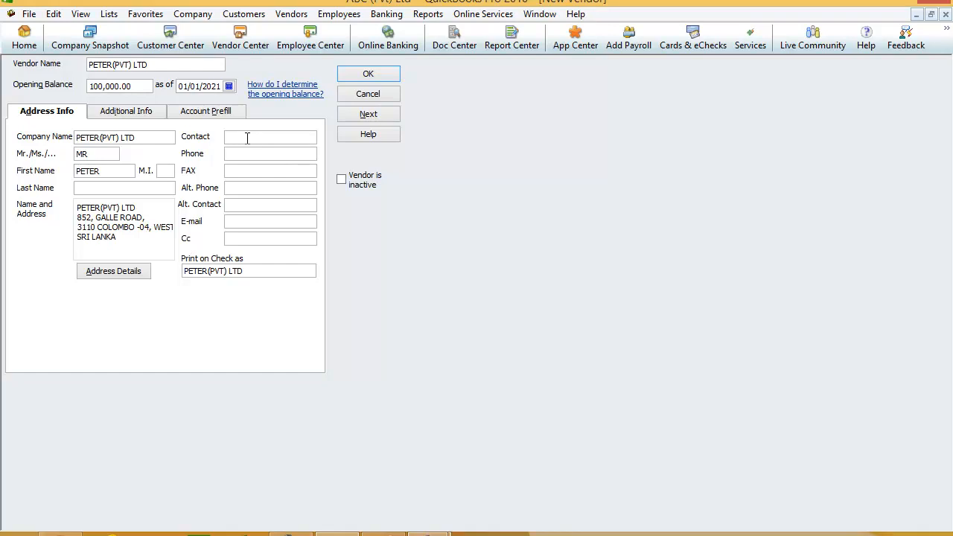
# Fill in PETER(PVT) LTD's fax number and the vendor's e-mail address.
pyautogui.click(250, 175)
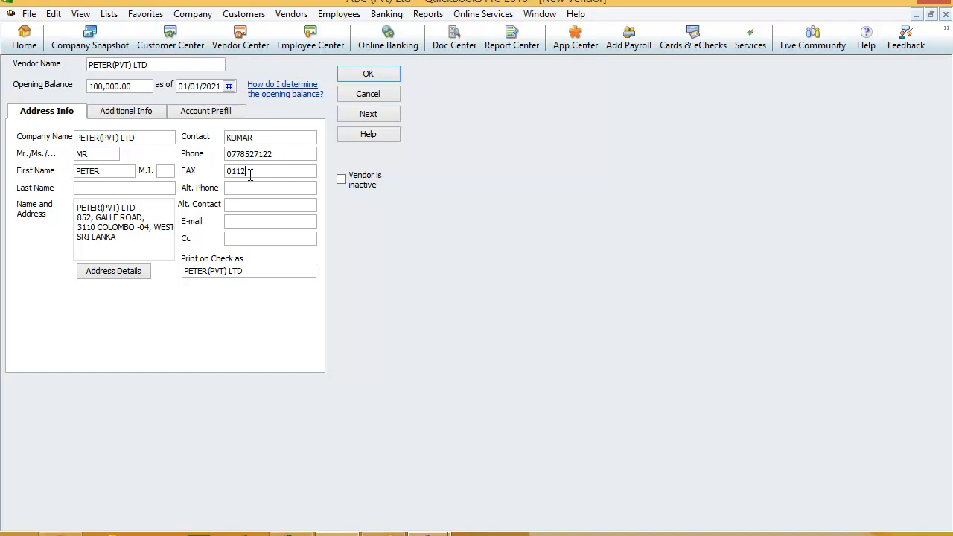
pyautogui.moveTo(281, 171); pyautogui.dragTo(225, 172)
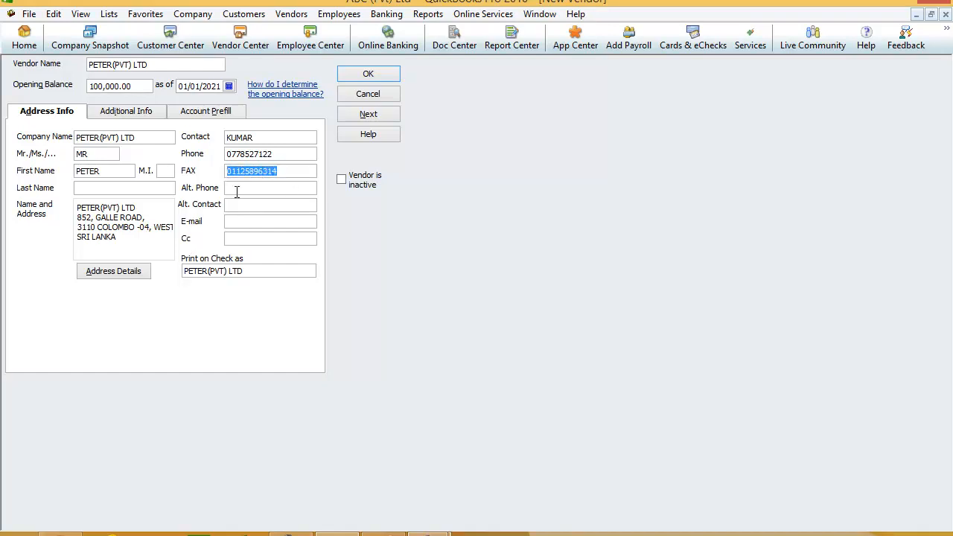
pyautogui.click(237, 189)
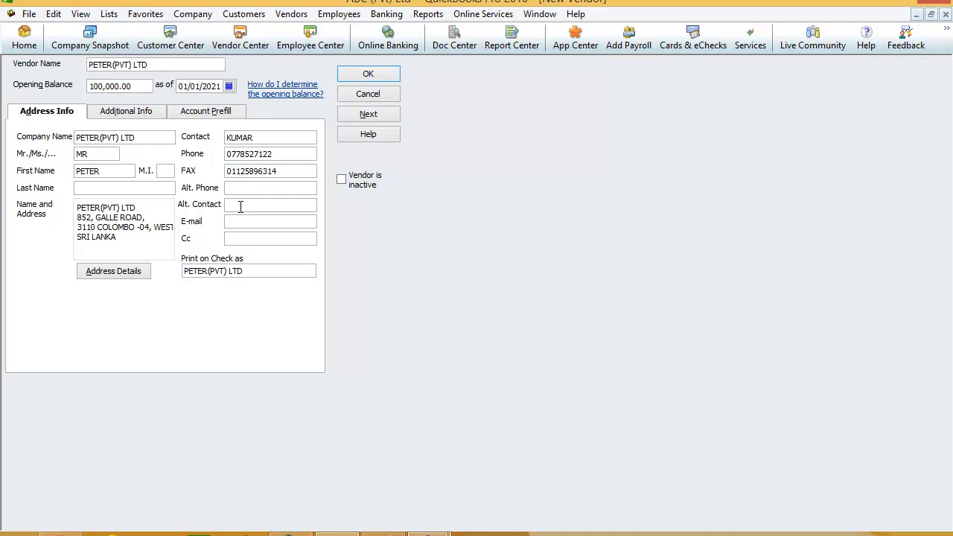
pyautogui.click(240, 206)
pyautogui.press('BackSpace')
pyautogui.press('BackSpace')
pyautogui.press('BackSpace')
# Enter the vendor's account number on the Additional Info page.
pyautogui.click(116, 112)
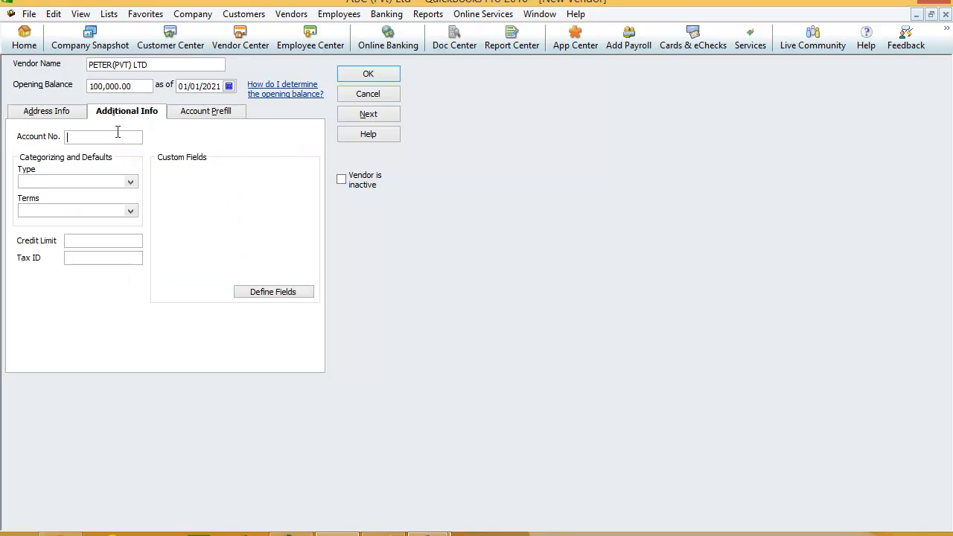
pyautogui.click(902, 2)
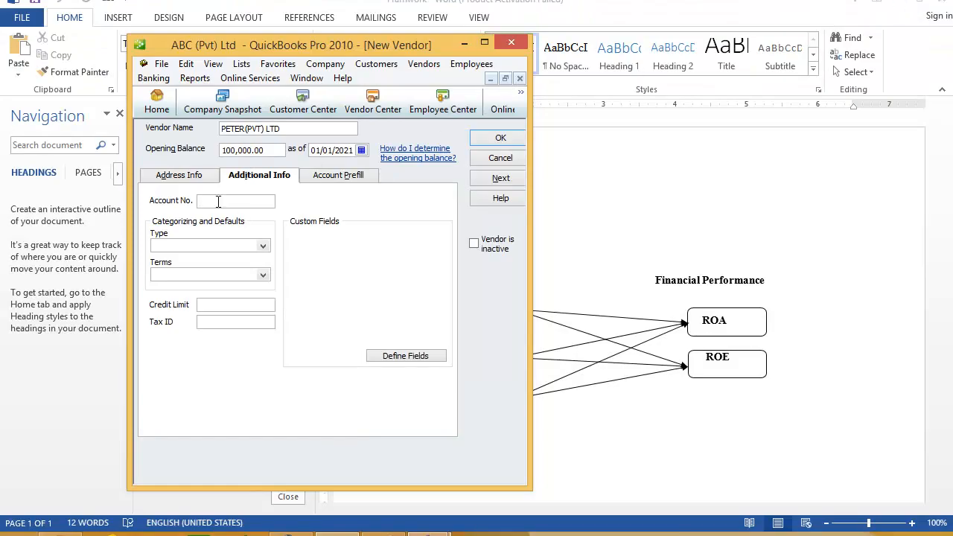
pyautogui.click(484, 43)
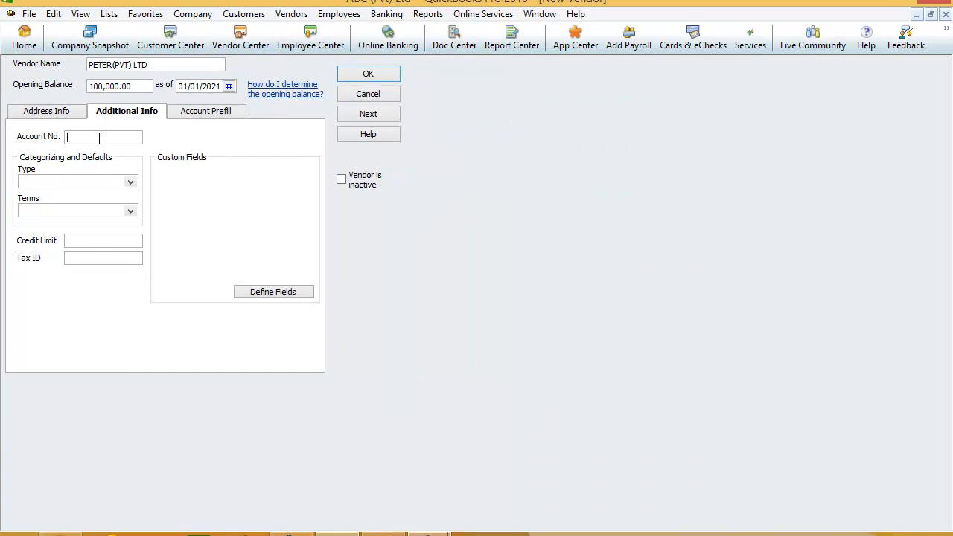
pyautogui.write('85274196')
# Set the vendor type to Suppliers and the payment terms to 2% 10 Net 30.
pyautogui.click(131, 182)
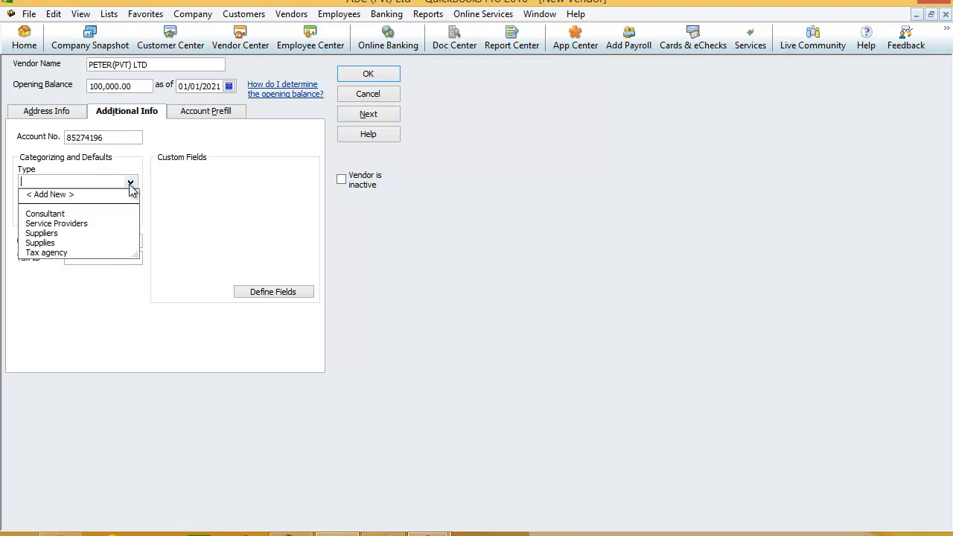
pyautogui.click(910, 5)
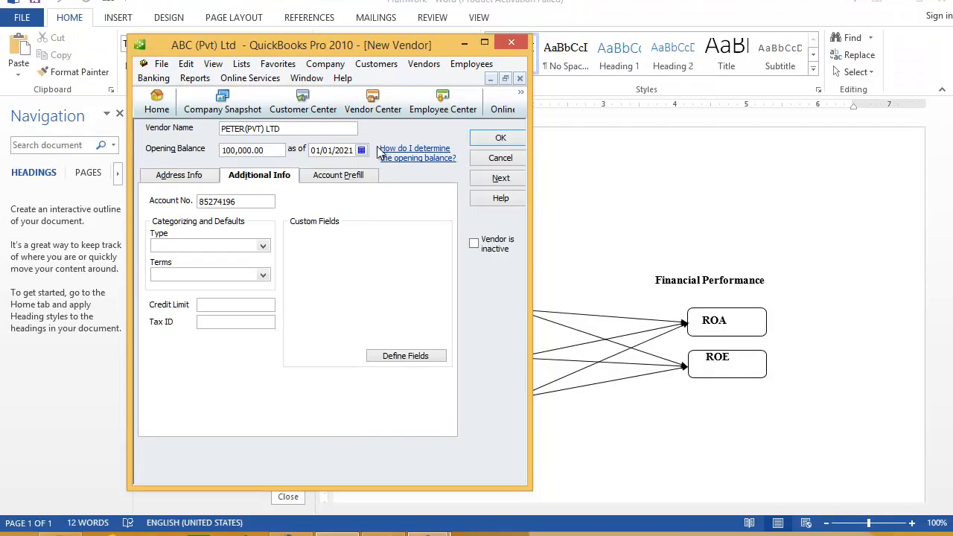
pyautogui.click(263, 246)
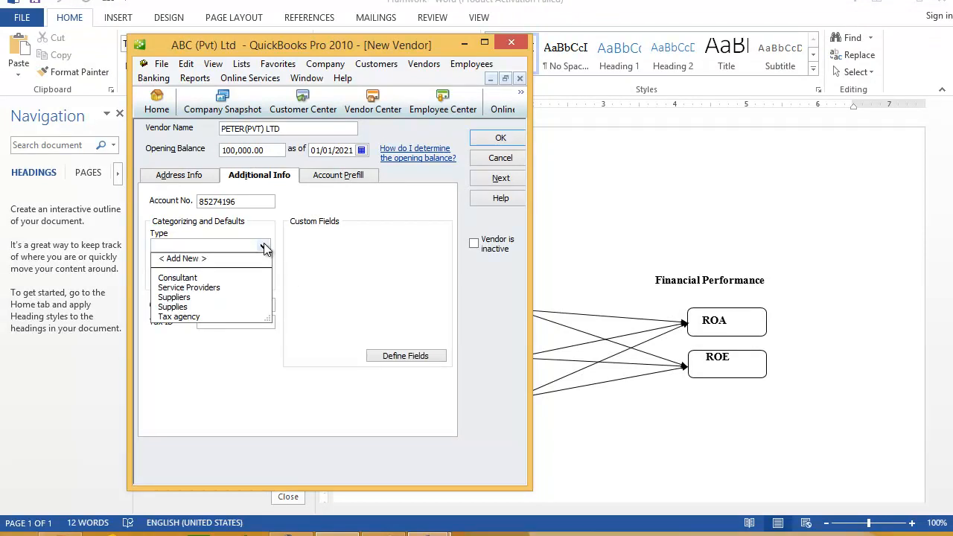
pyautogui.click(189, 298)
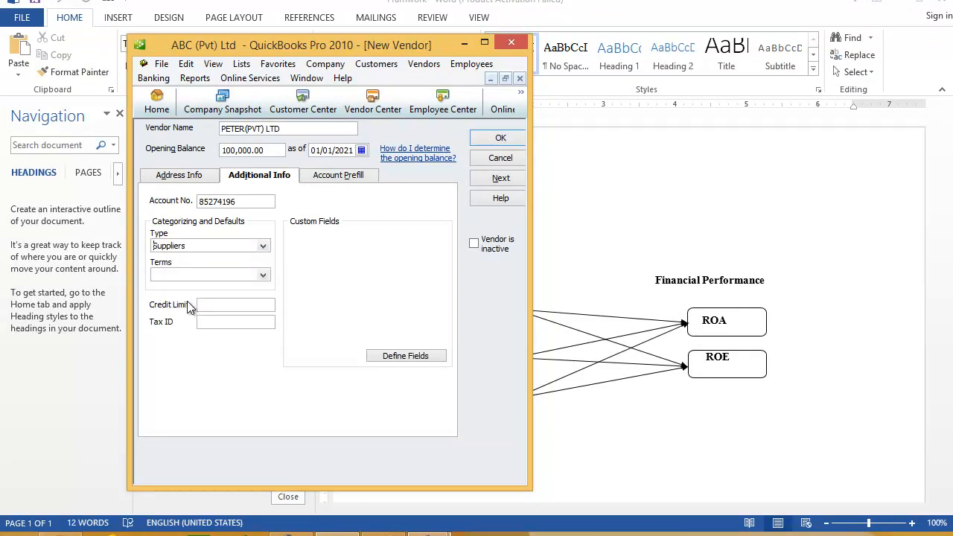
pyautogui.click(263, 276)
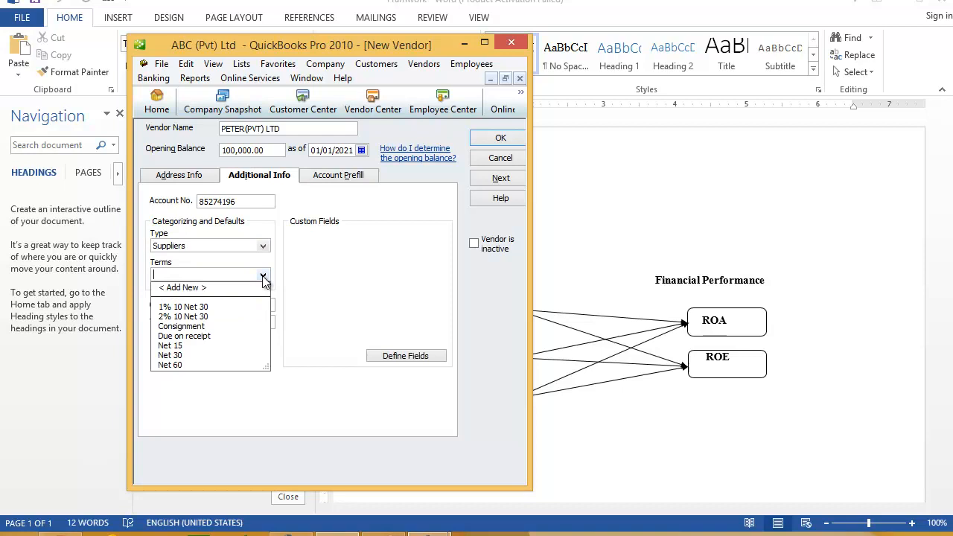
pyautogui.click(186, 317)
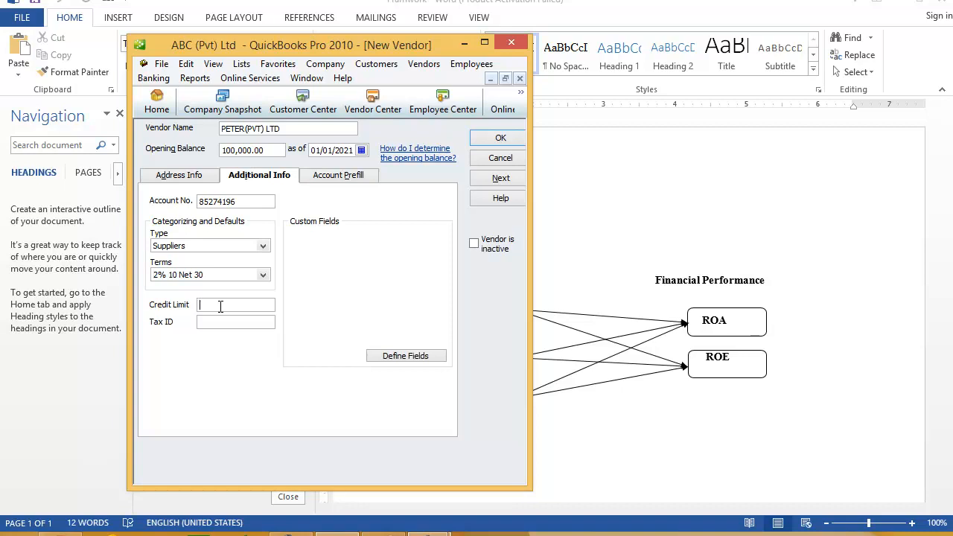
# Enter a credit limit of 500000.
pyautogui.click(484, 42)
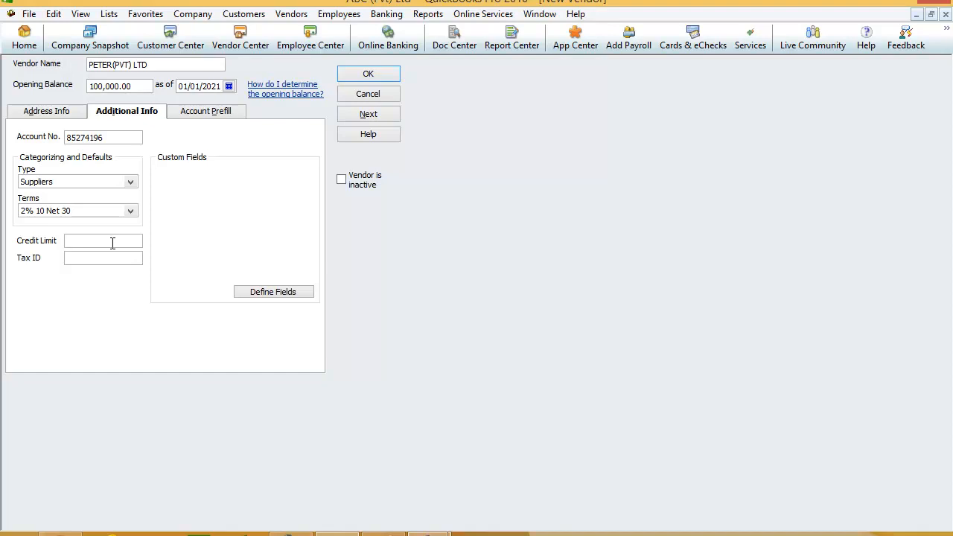
pyautogui.write('50000')
pyautogui.click(907, 6)
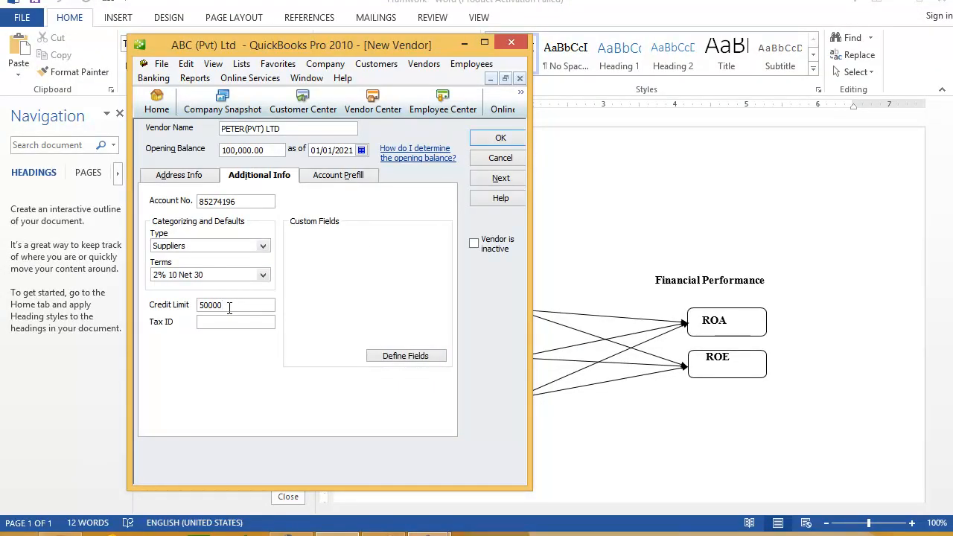
pyautogui.write('0')
# Check Account Prefill, save PETER(PVT) LTD, and view it in the maximized Vendor Center.
pyautogui.click(334, 177)
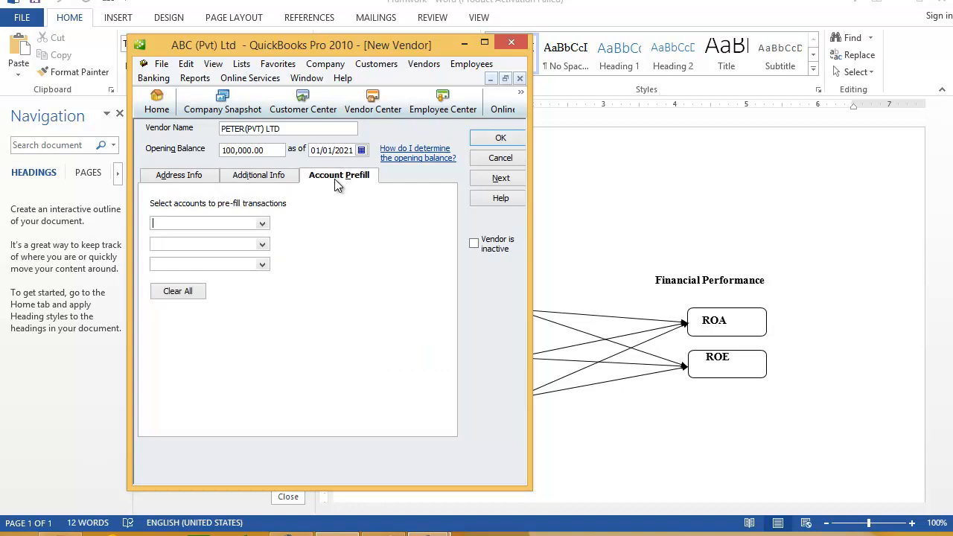
pyautogui.click(500, 139)
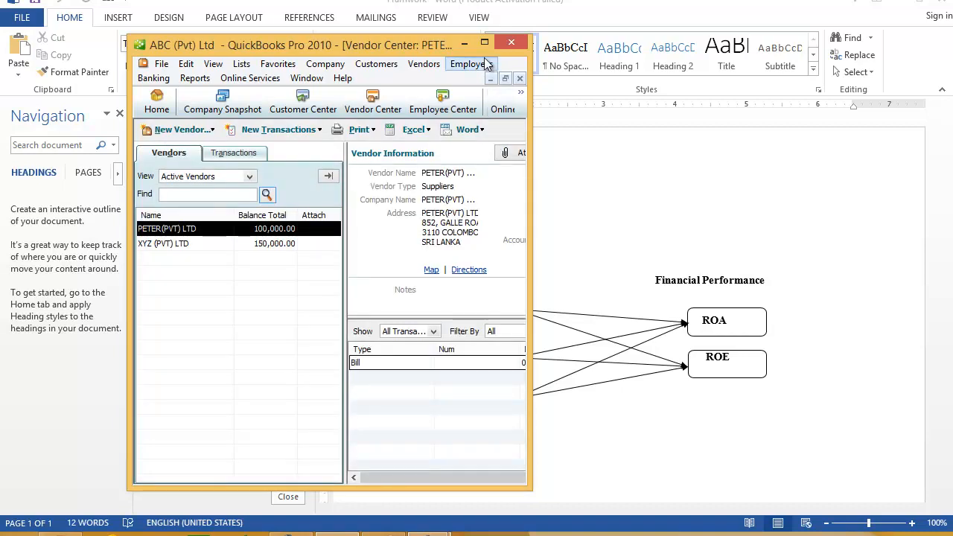
pyautogui.click(484, 42)
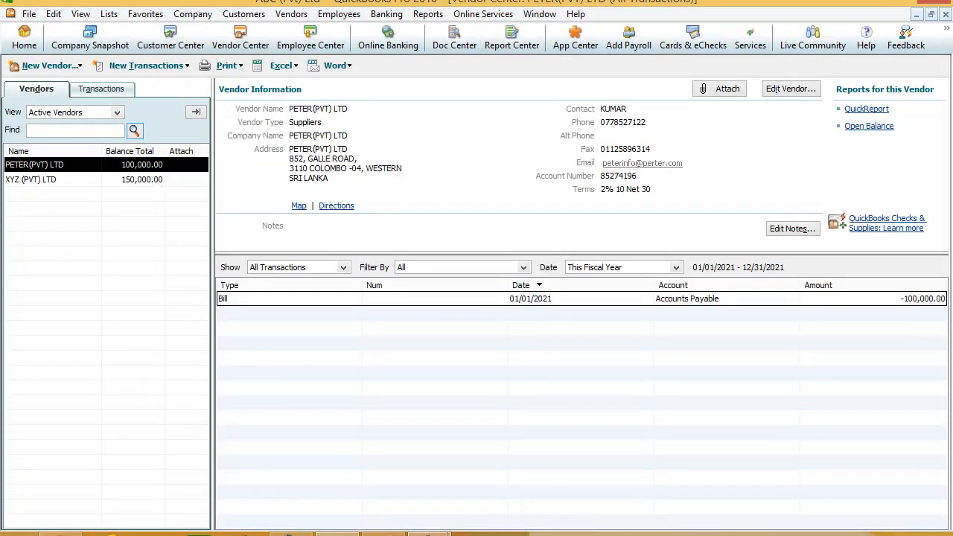
pyautogui.click(952, 535)
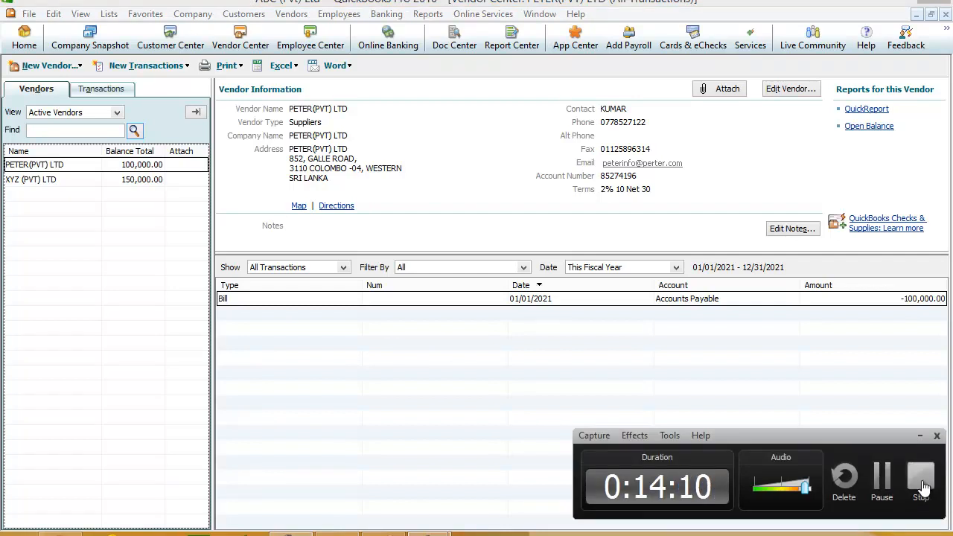